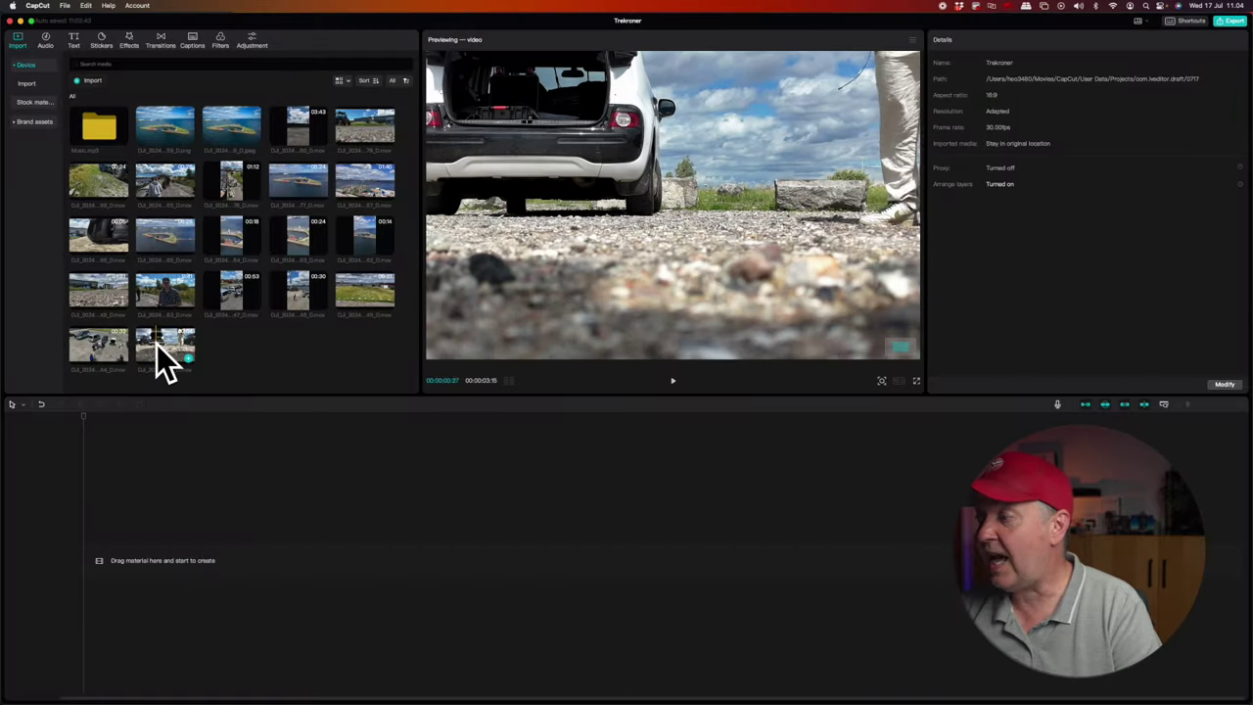
left_click(157, 344)
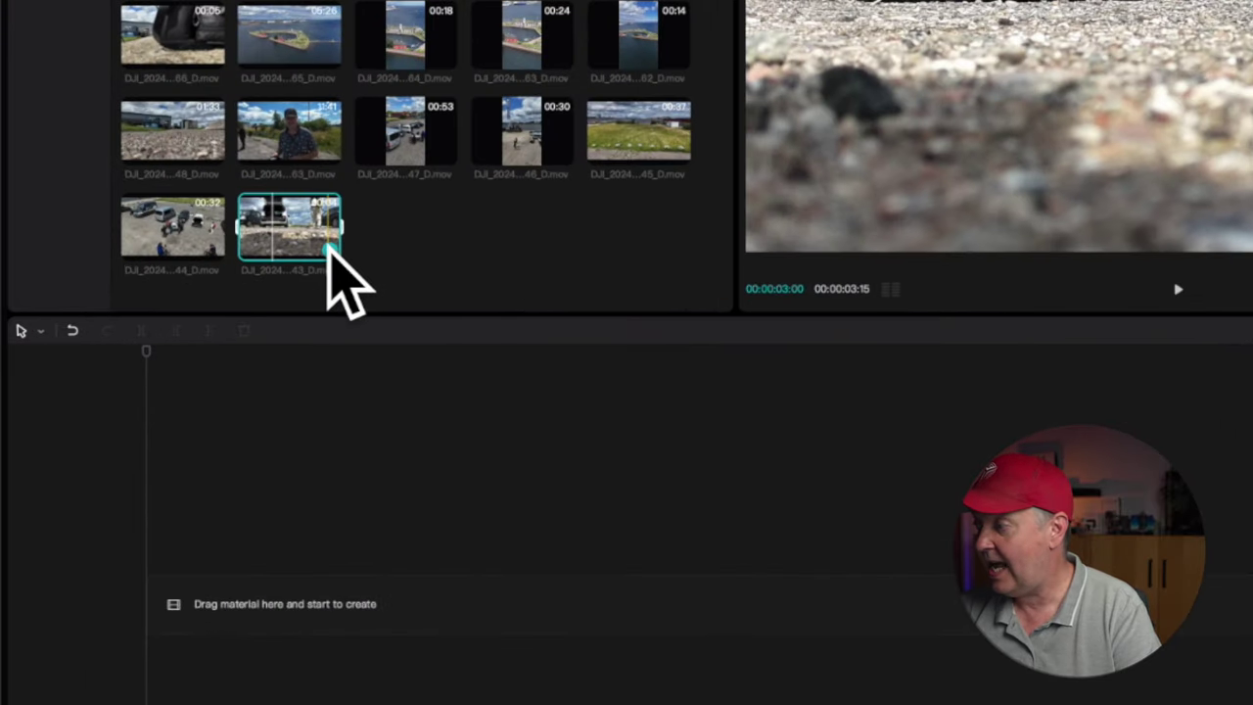
left_click(331, 251)
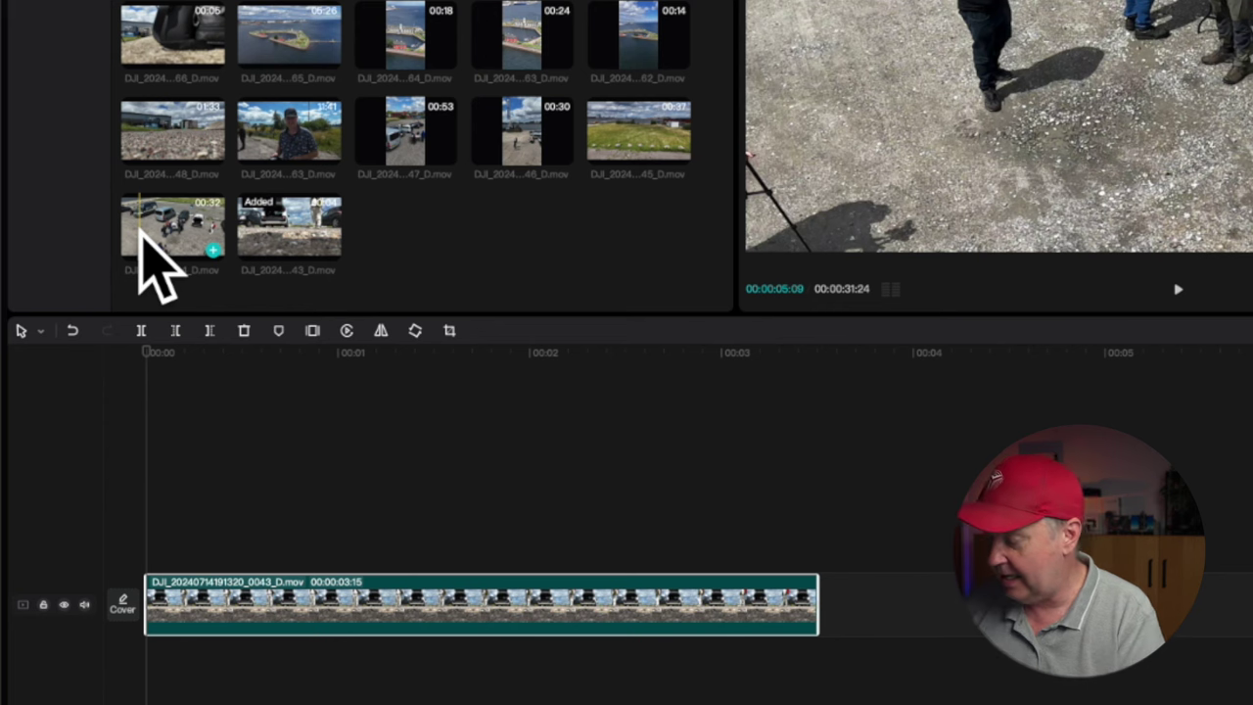
- Mark a 2:26 section of the 0044 clip, insert it before the 0043 clip, and scrub through it
key("l")
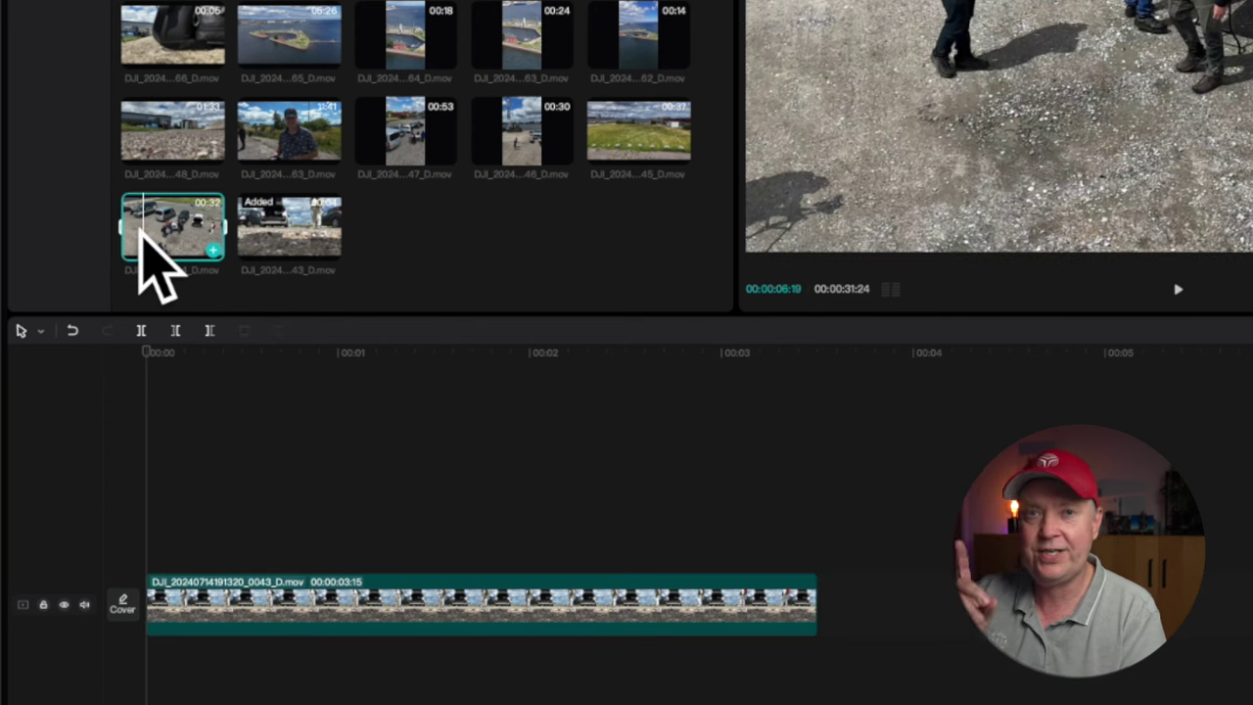
key("l")
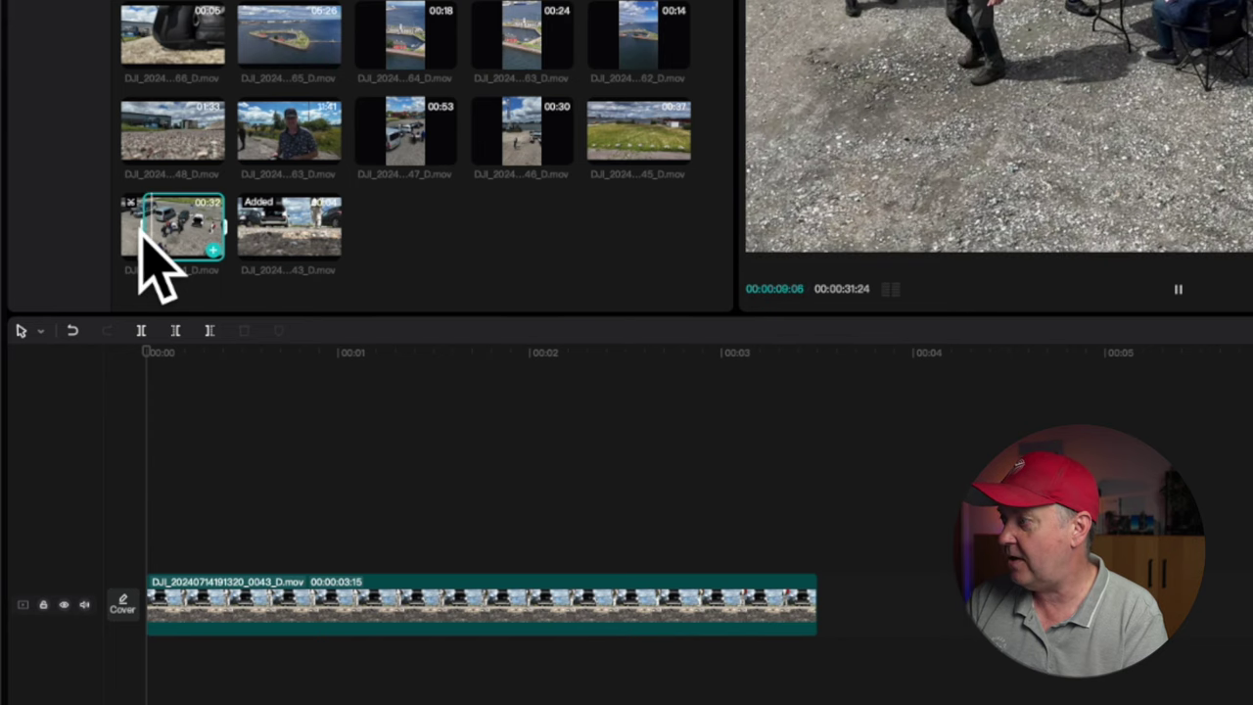
key("o")
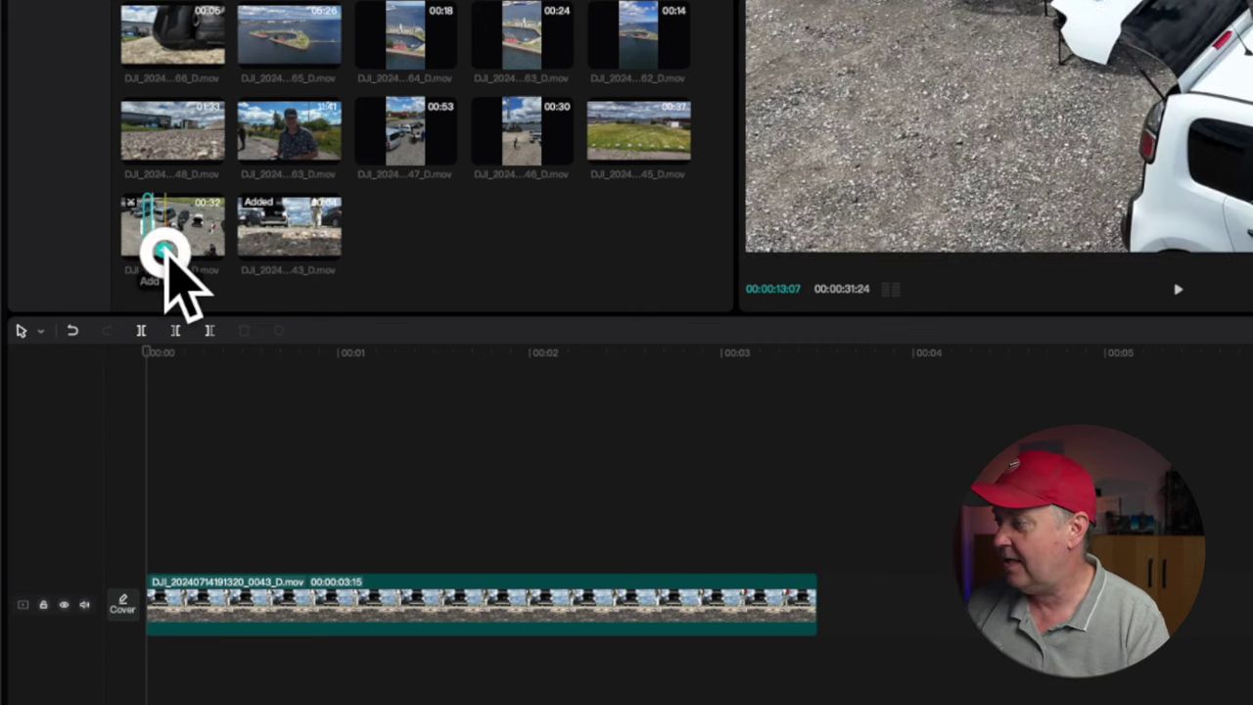
left_click(165, 252)
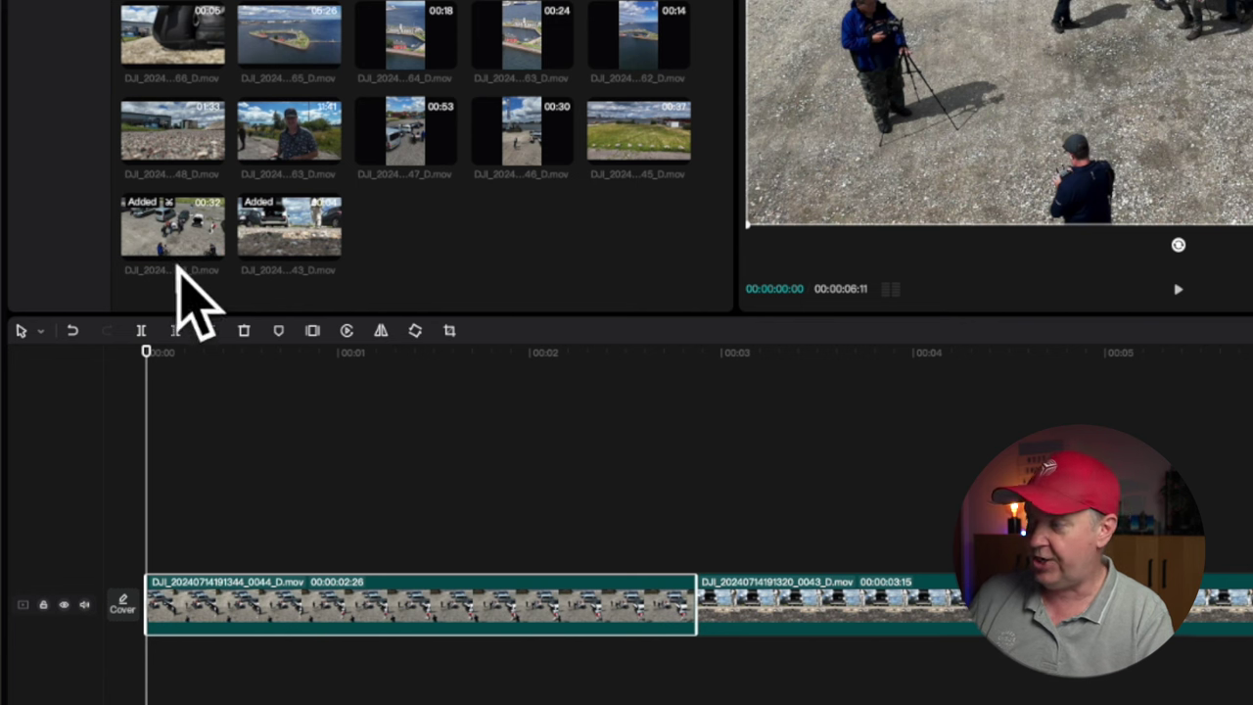
left_click_drag(145, 392, 1252, 489)
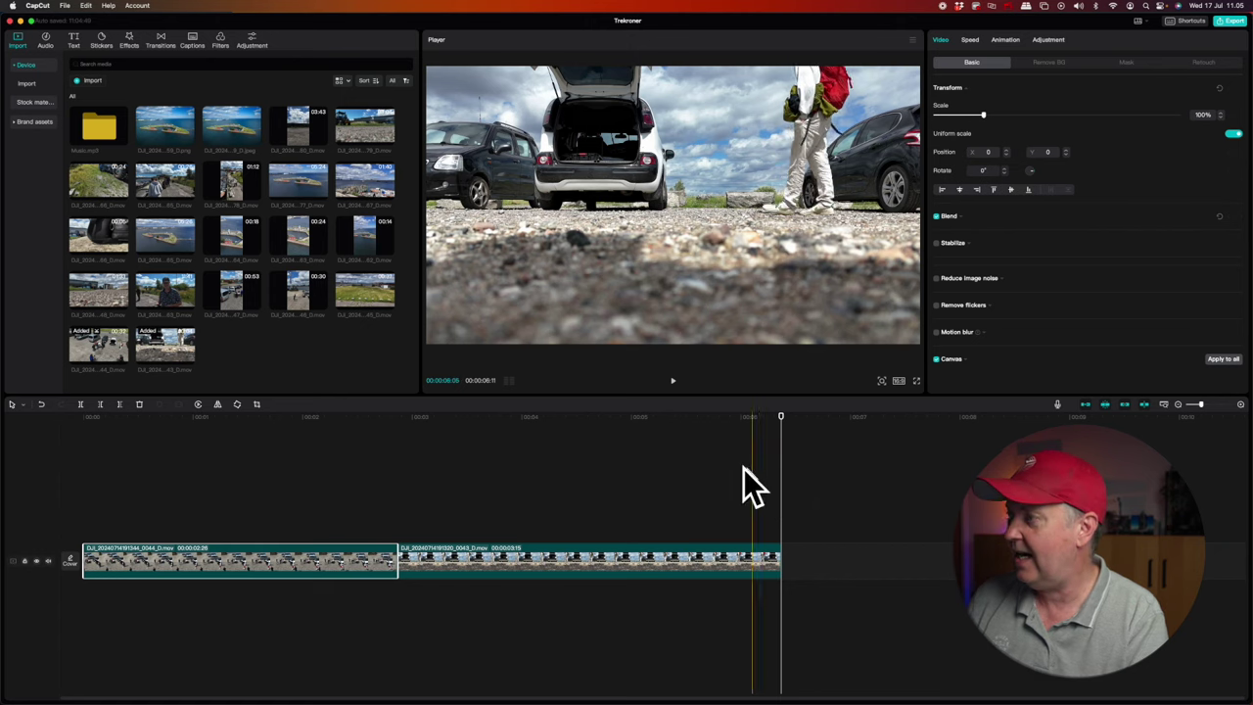
- Trim a 3:08 section of the 0067 Trekroner island clip and append it after the 0043 clip
left_click(356, 180)
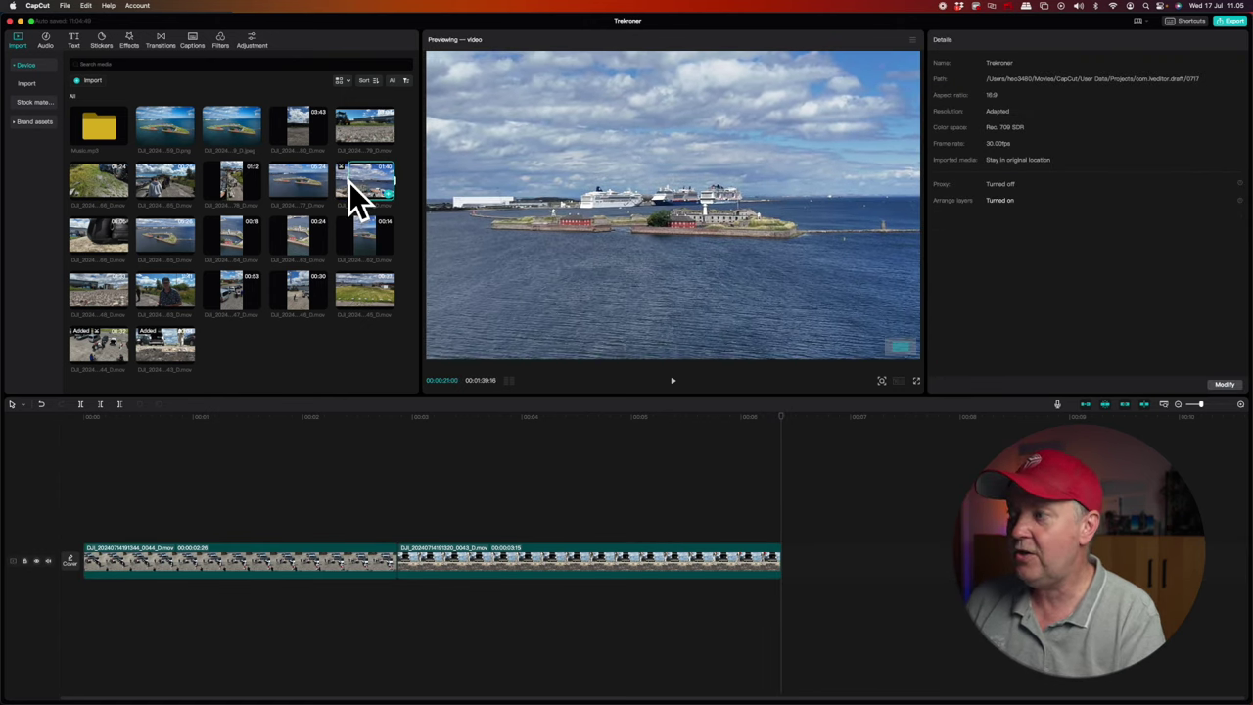
key("l")
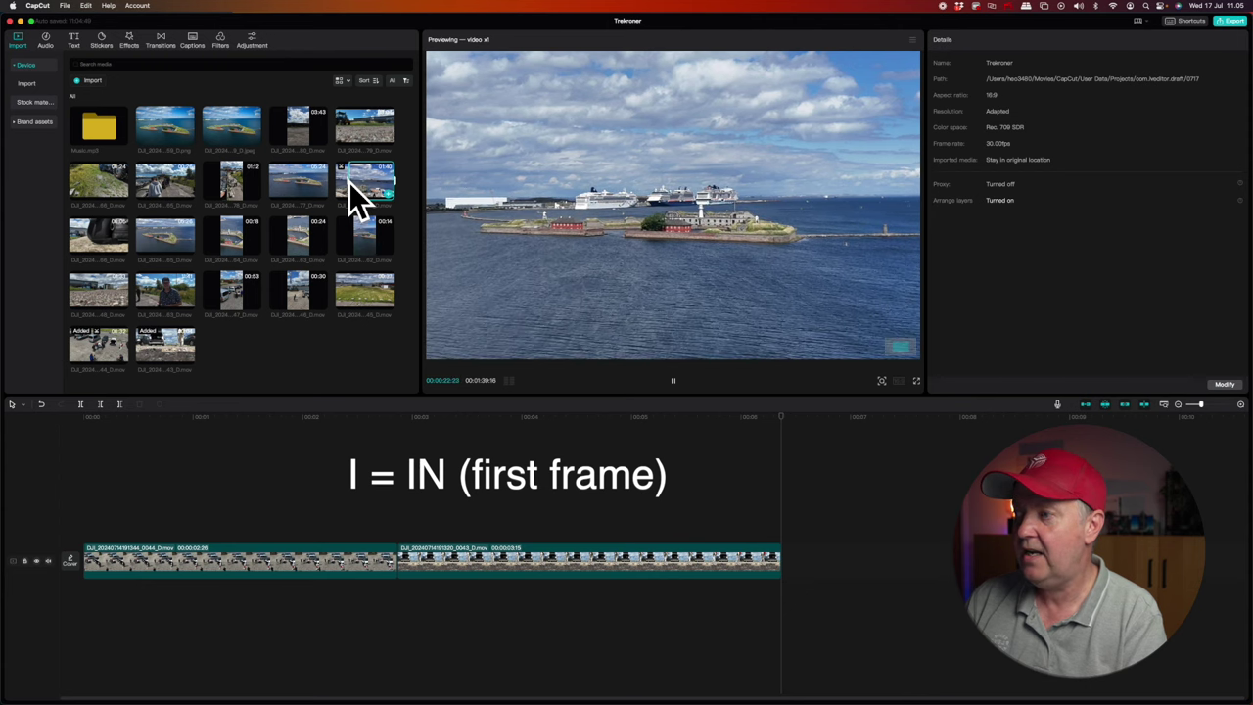
key("o")
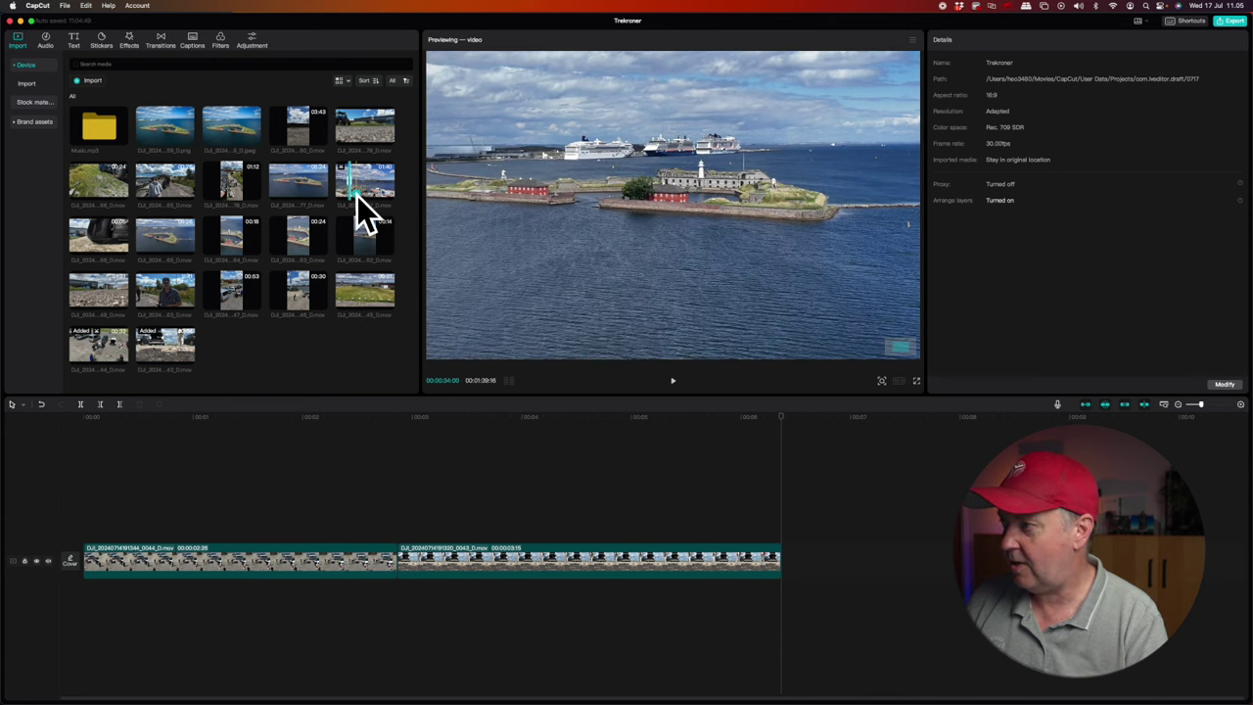
key("e")
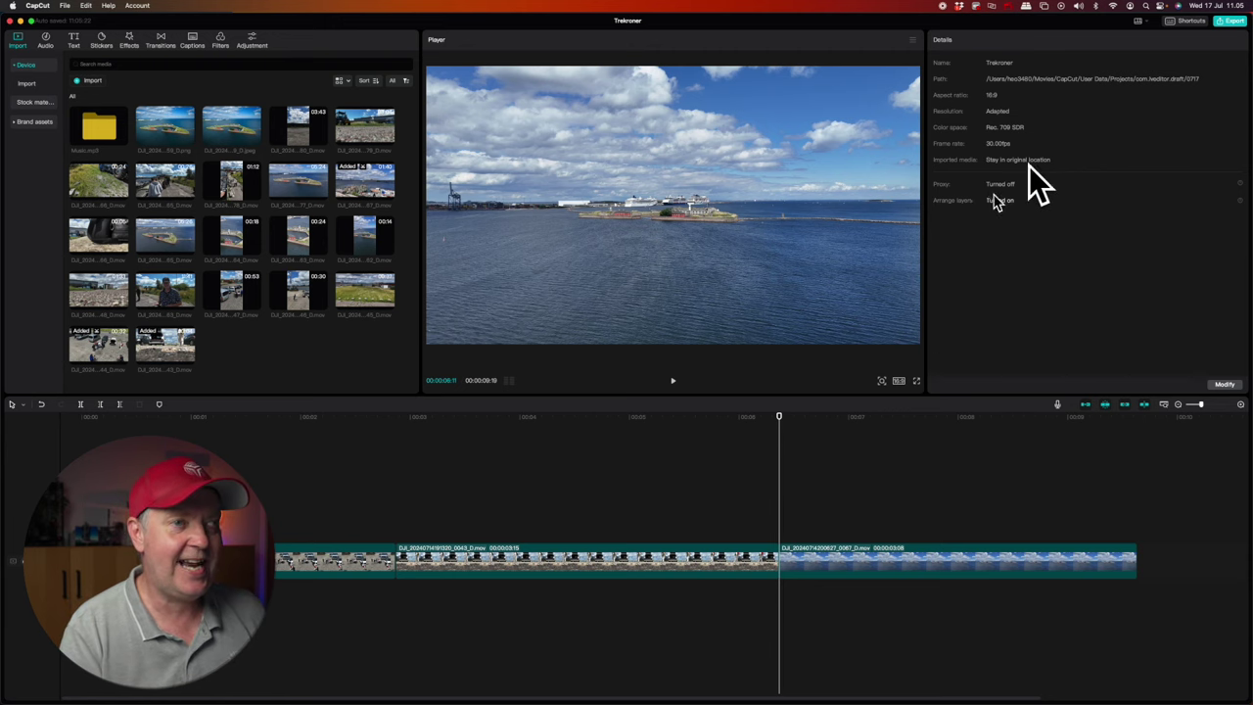
- Show the Shortcuts list and scroll through the timeline editing shortcuts
left_click(1178, 22)
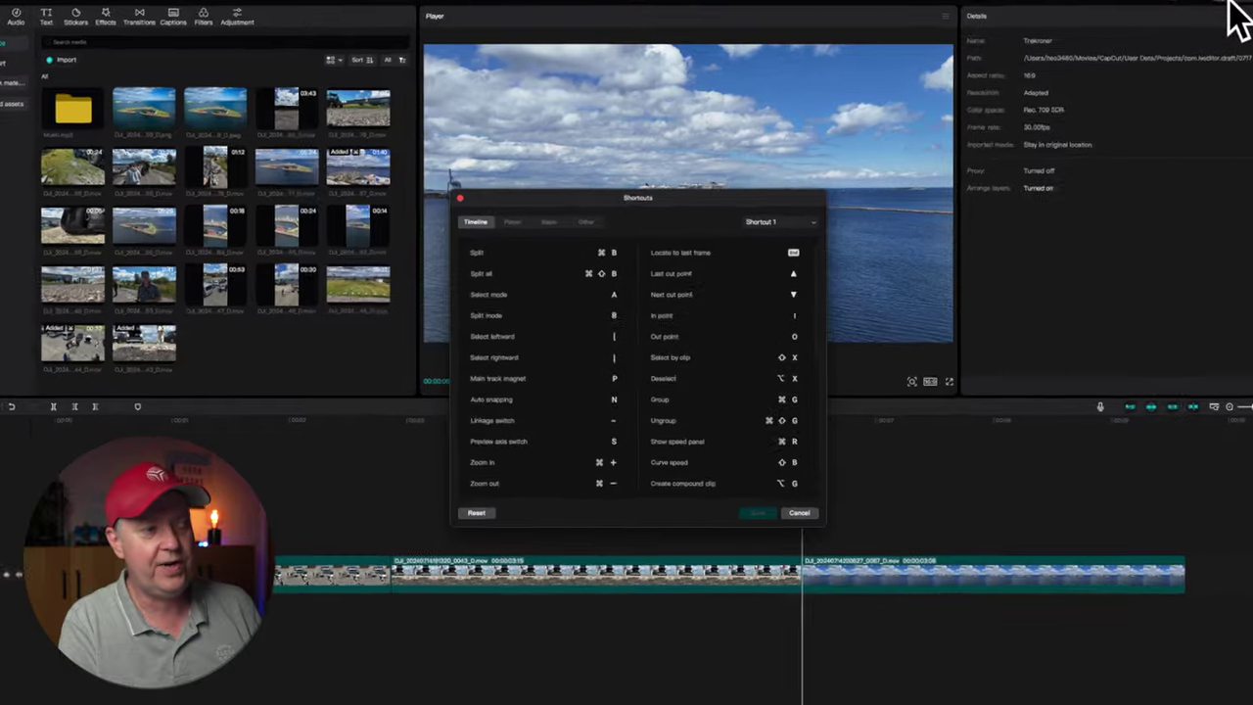
scroll(519, 436, "down", 1)
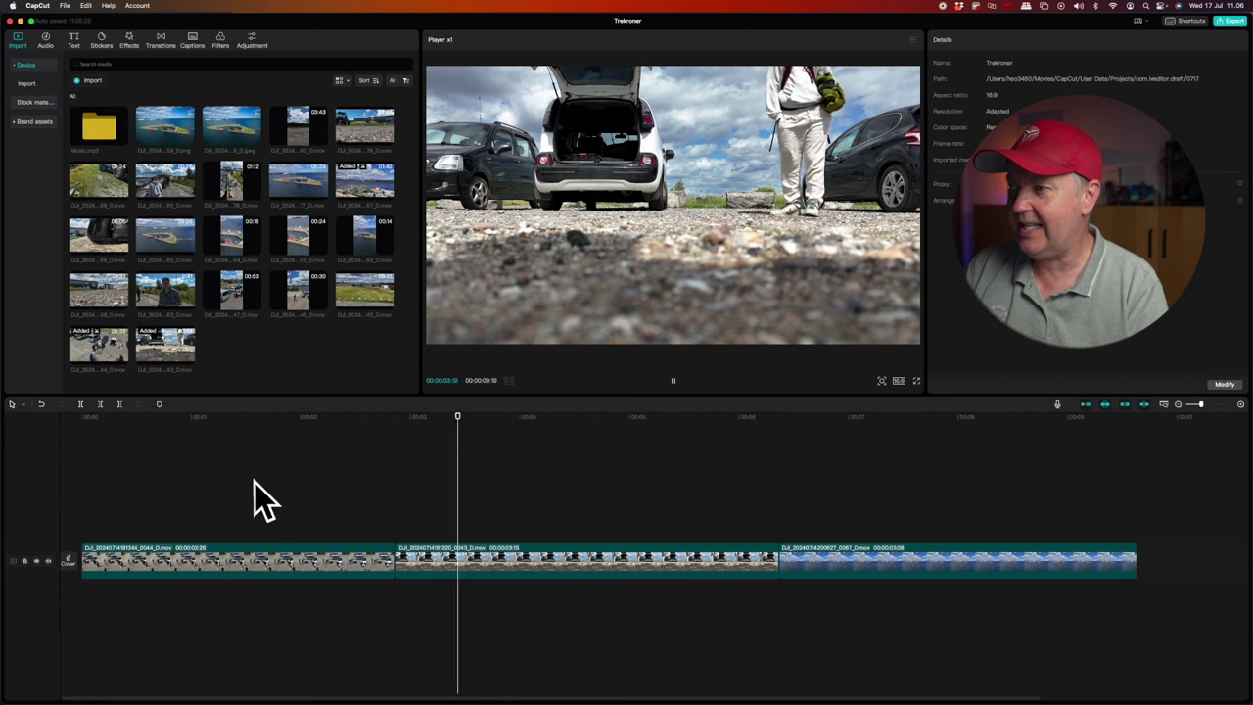
- Append a 10-second section of the 0063 drone-pilot clip after the 0067 shot
key("space")
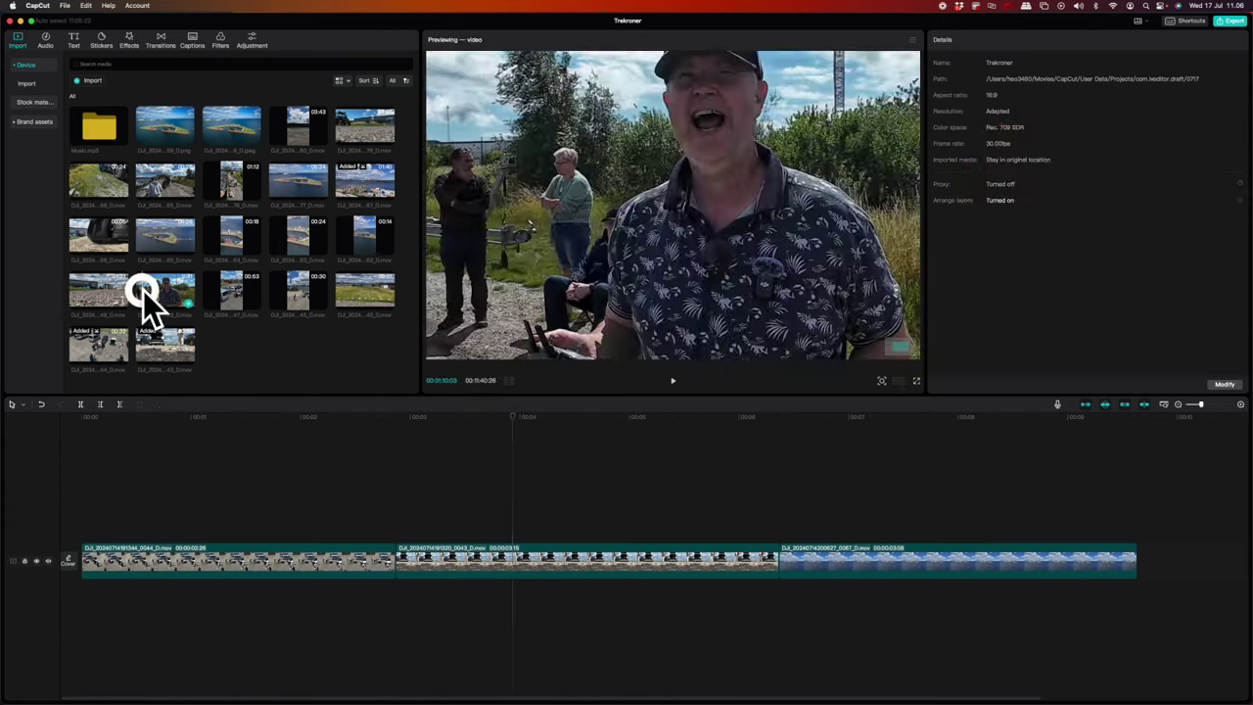
key("space")
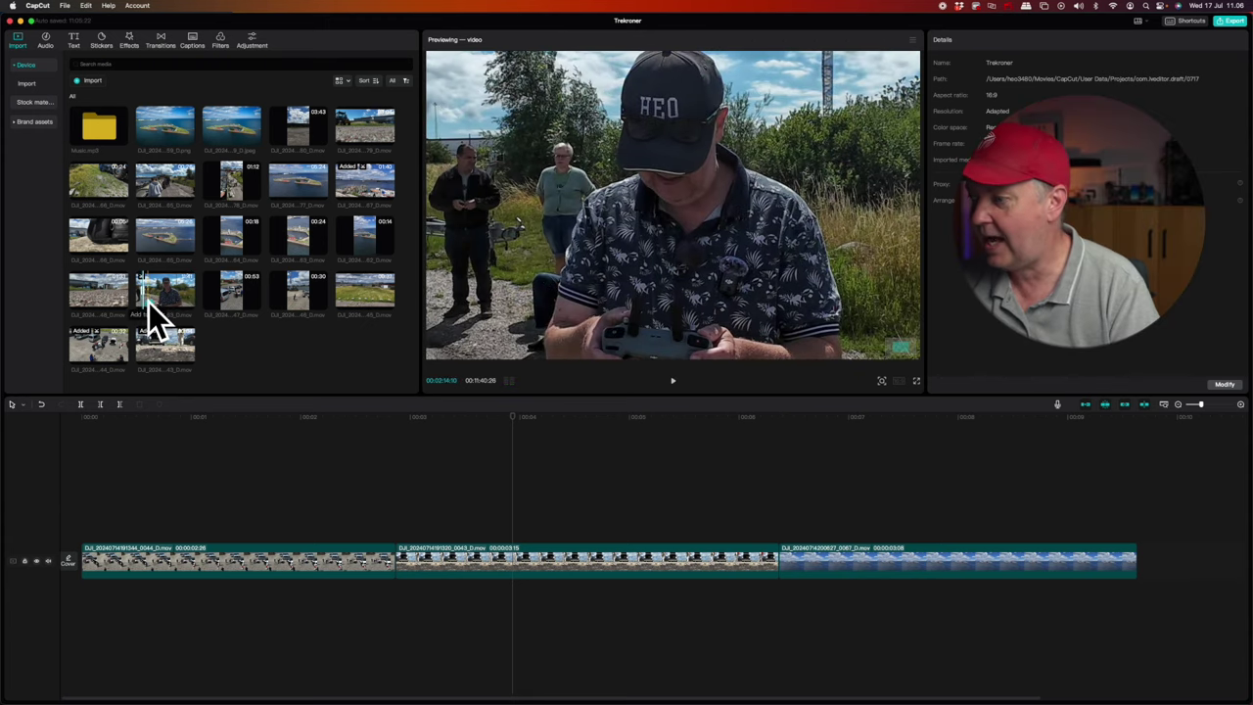
left_click_drag(514, 419, 1191, 452)
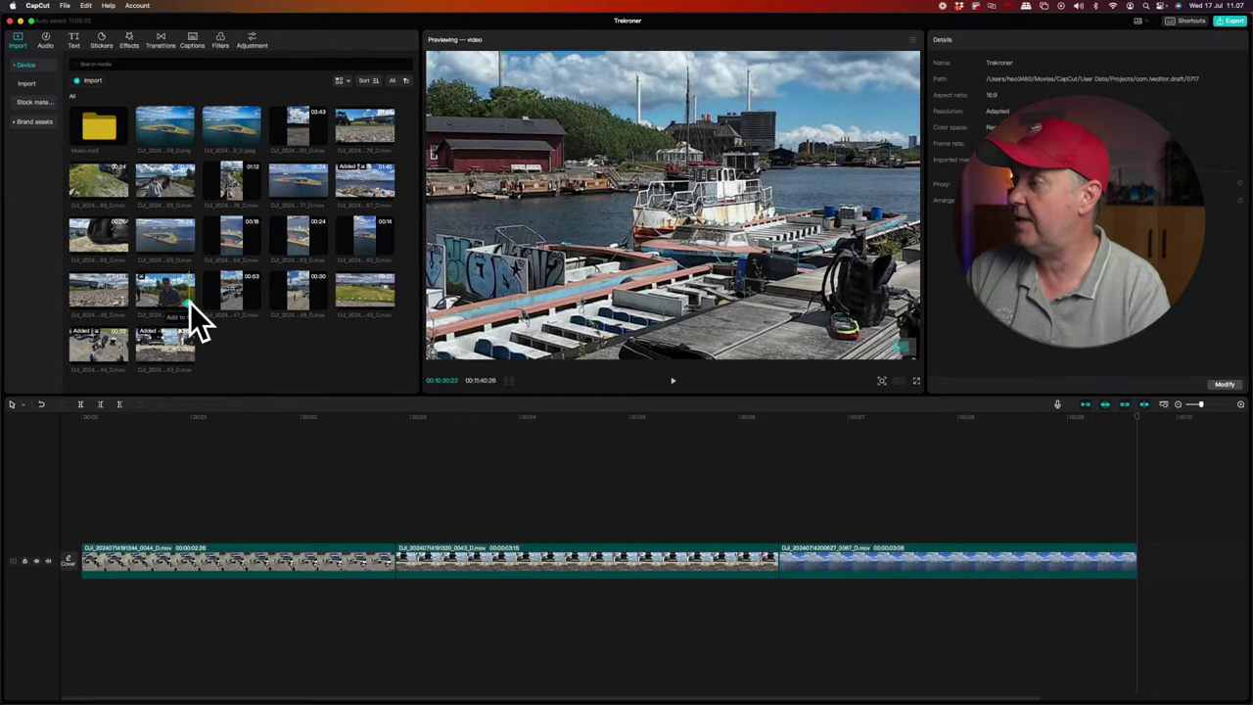
left_click(146, 291)
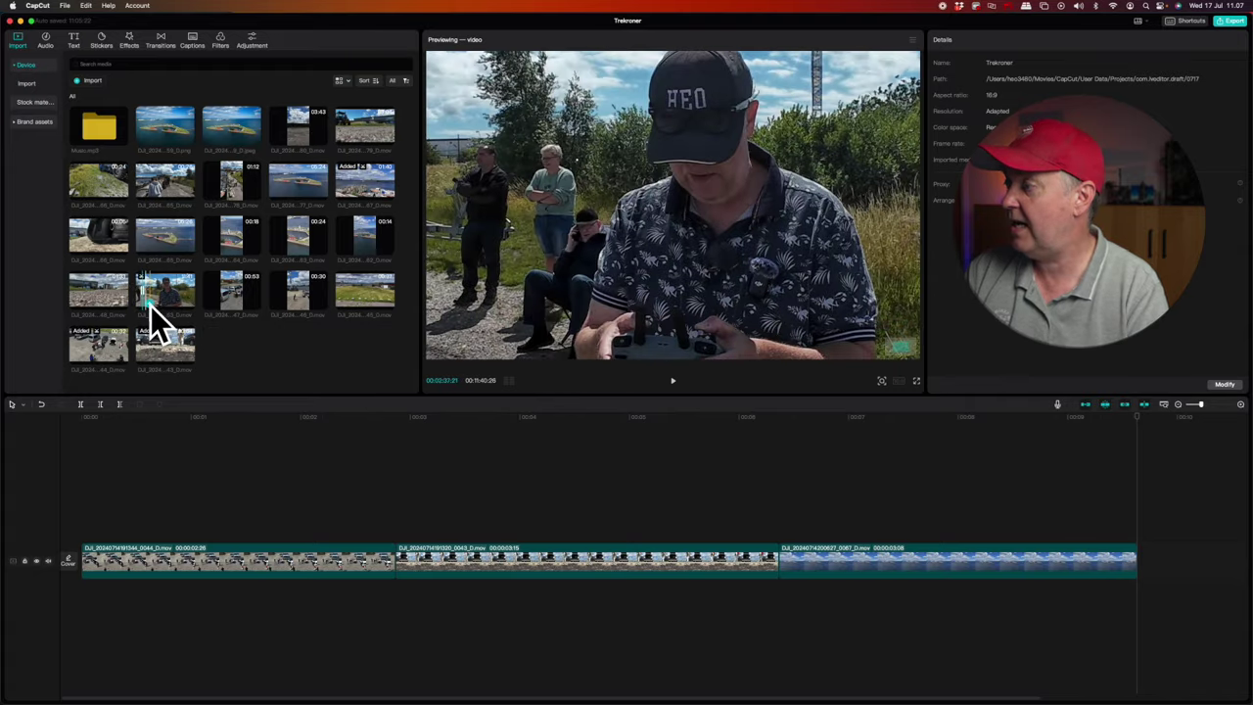
left_click(151, 306)
- Drag the 0063 drone-pilot clip's volume line down toward -8.1 dB
scroll(619, 479, "right", 5)
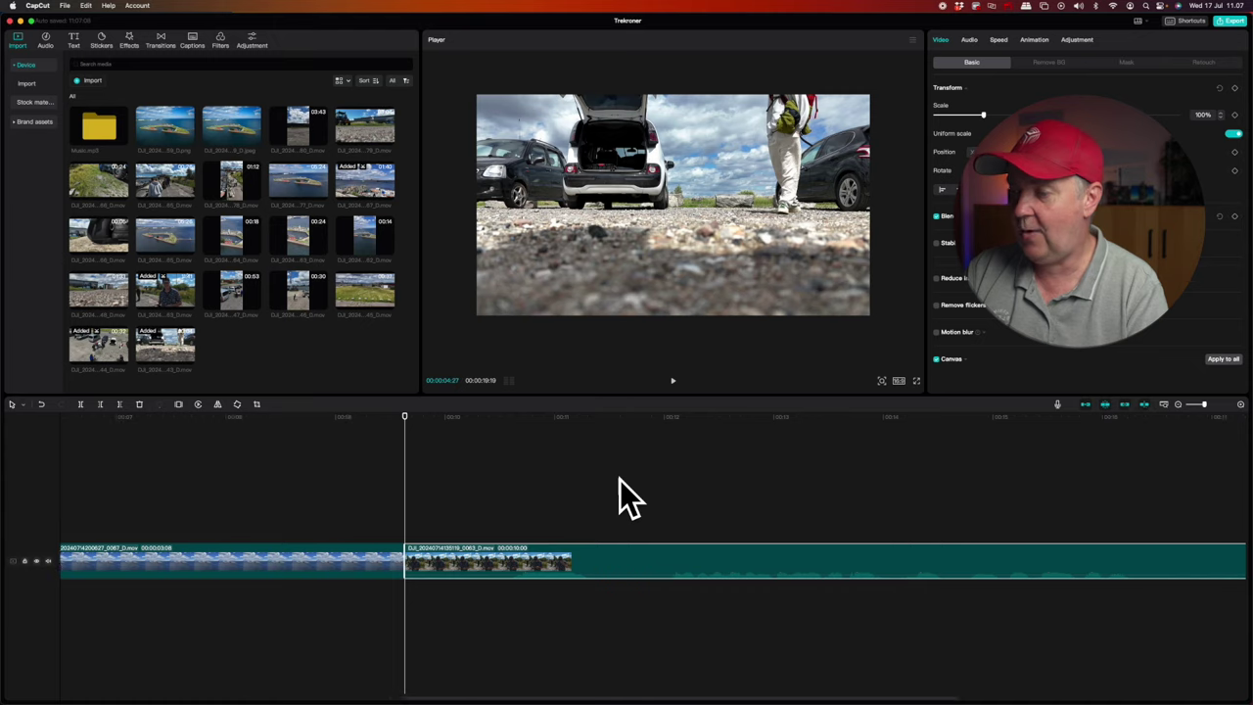
scroll(619, 480, "down", 5)
scroll(497, 495, "up", 5)
left_click(498, 495)
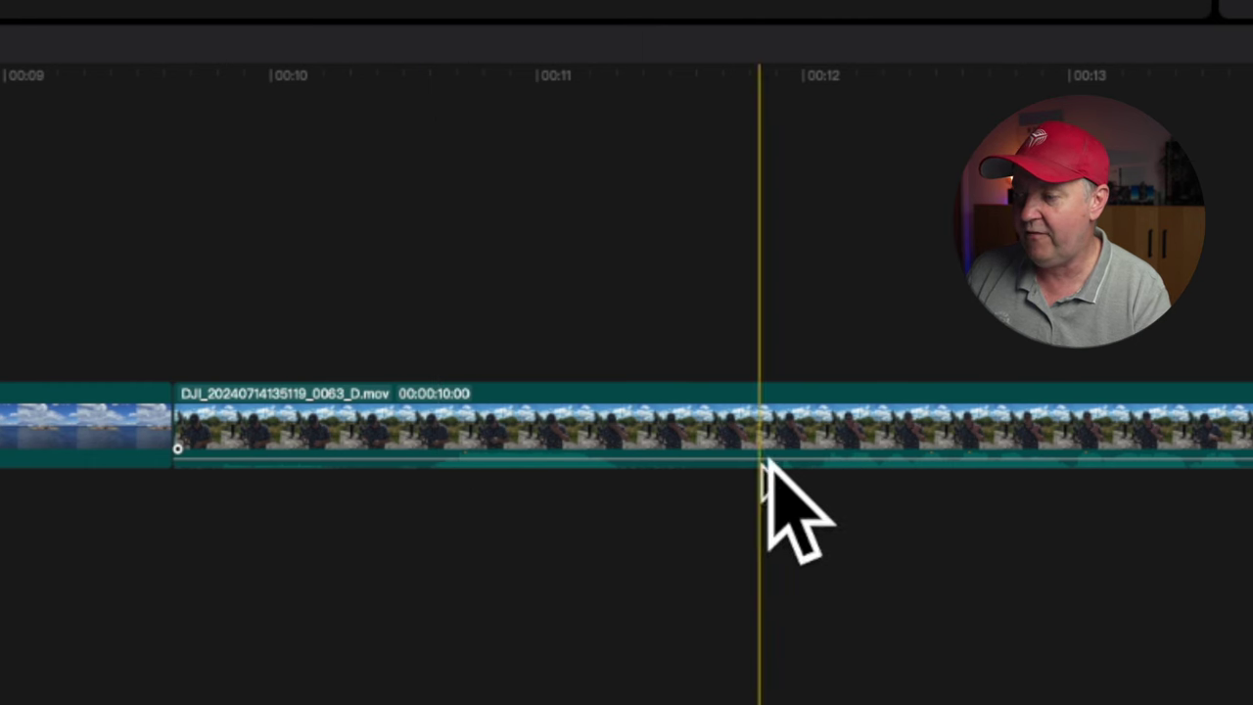
left_click_drag(955, 460, 951, 461)
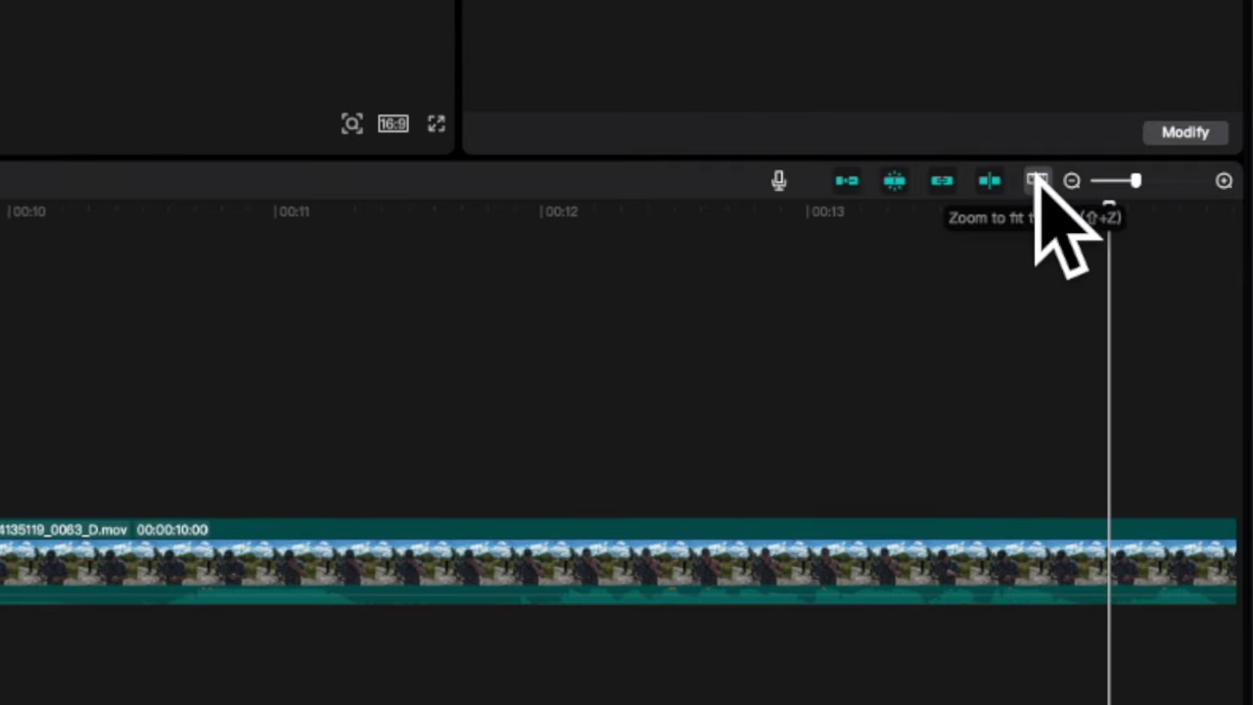
- Zoom the timeline to fit all clips, then fine-tune the zoom level
left_click(1035, 181)
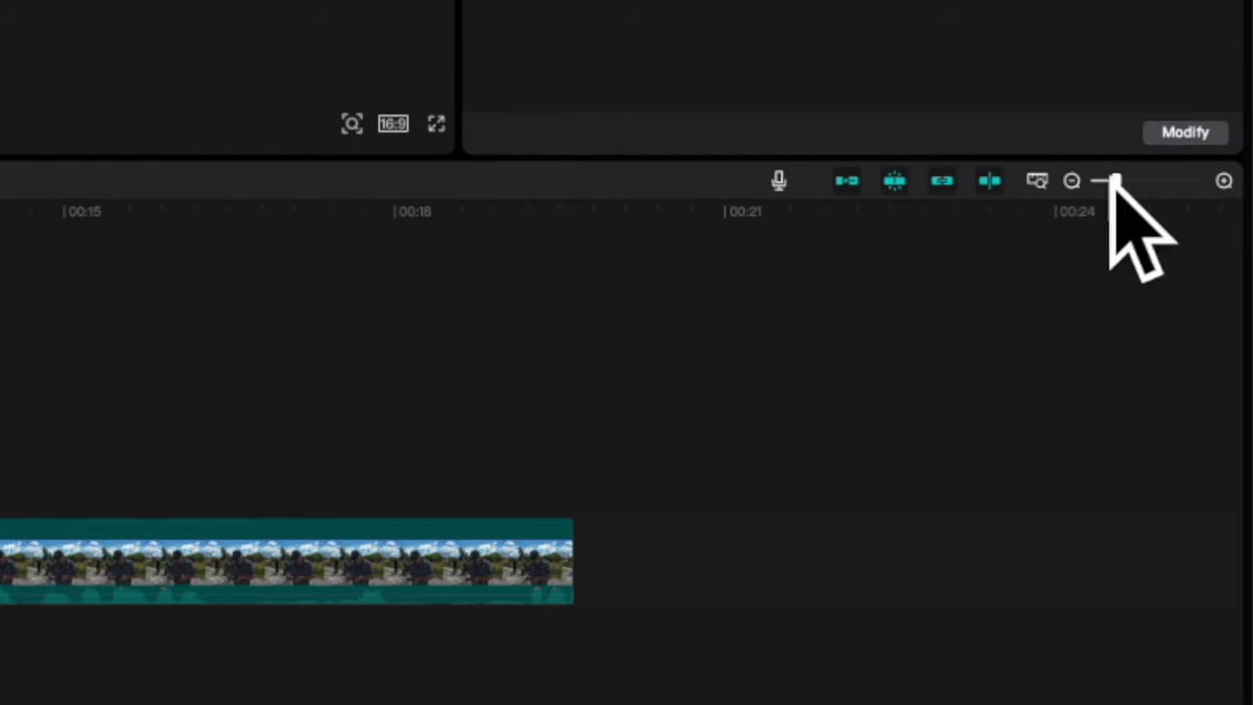
left_click_drag(1193, 403, 1195, 404)
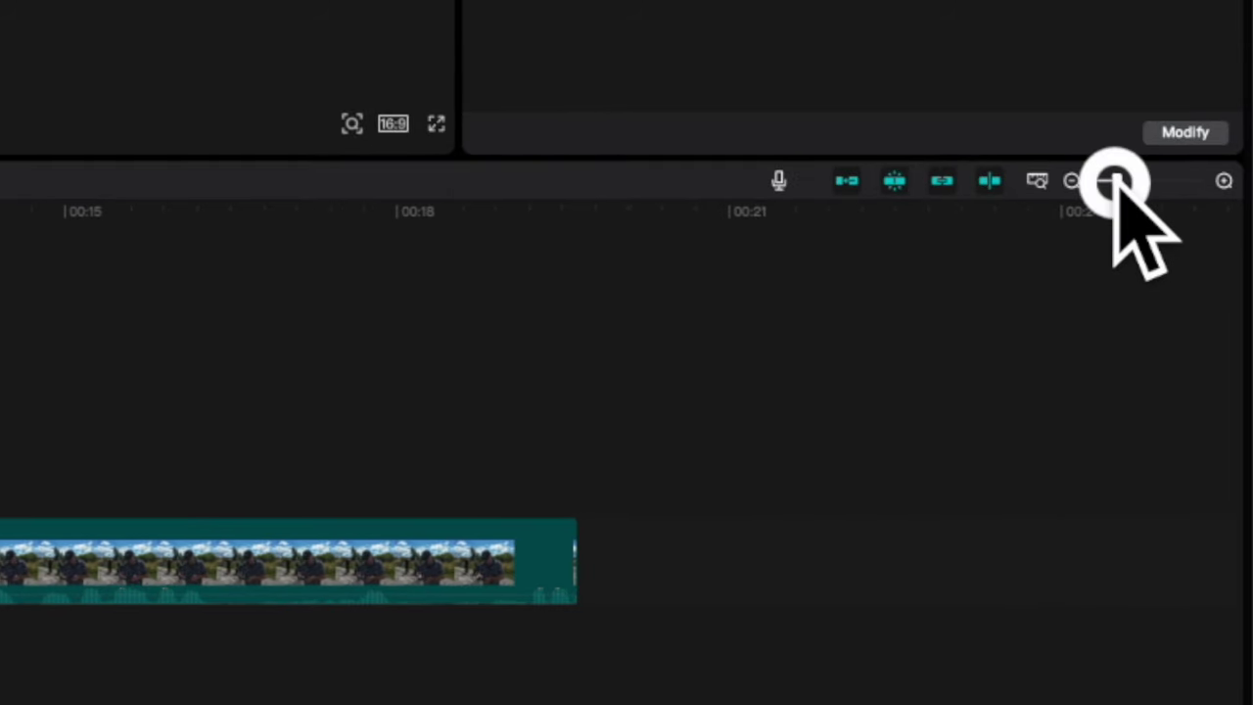
left_click_drag(1114, 181, 1142, 187)
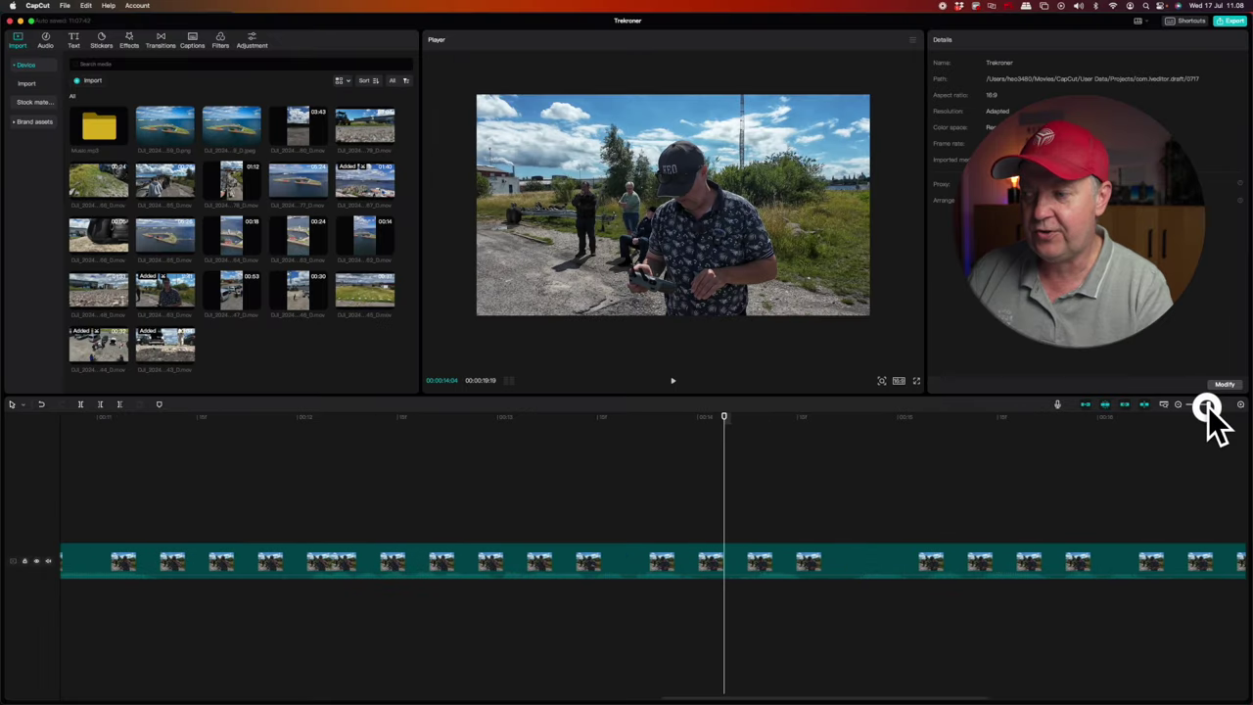
left_click_drag(1209, 409, 1209, 409)
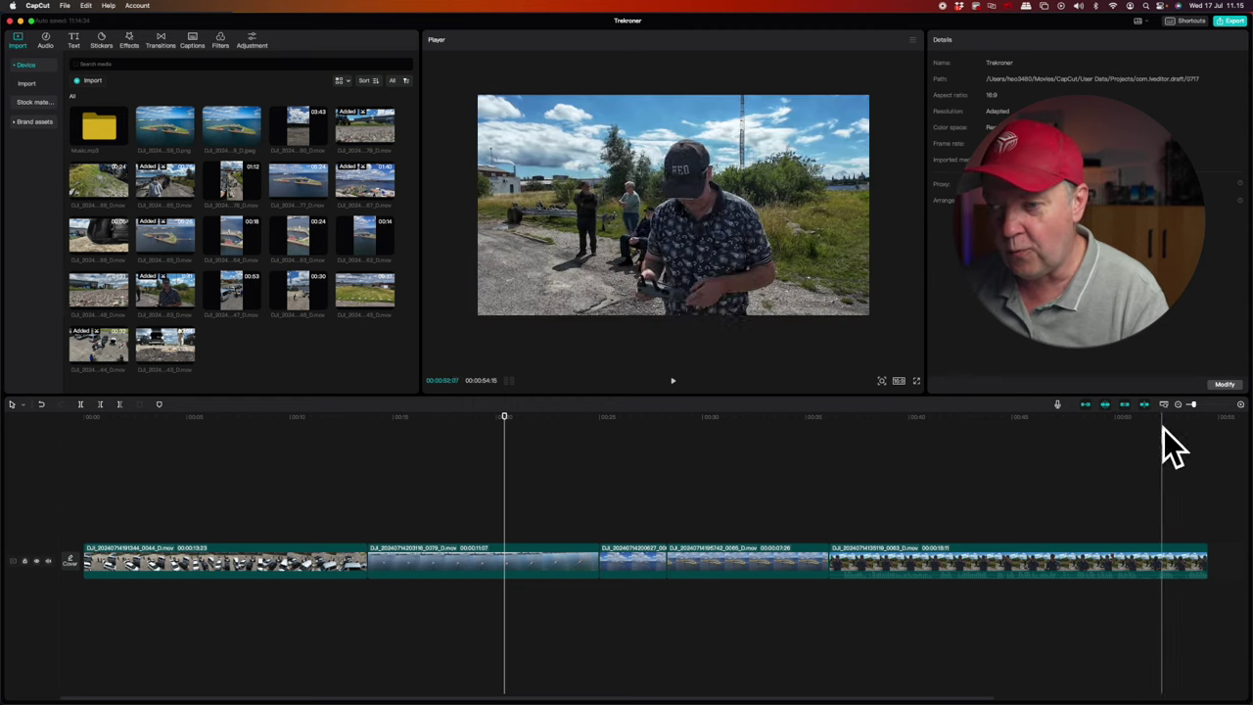
- Fit the five-clip timeline to view and bring up the Trekroner Project settings
left_click(1163, 404)
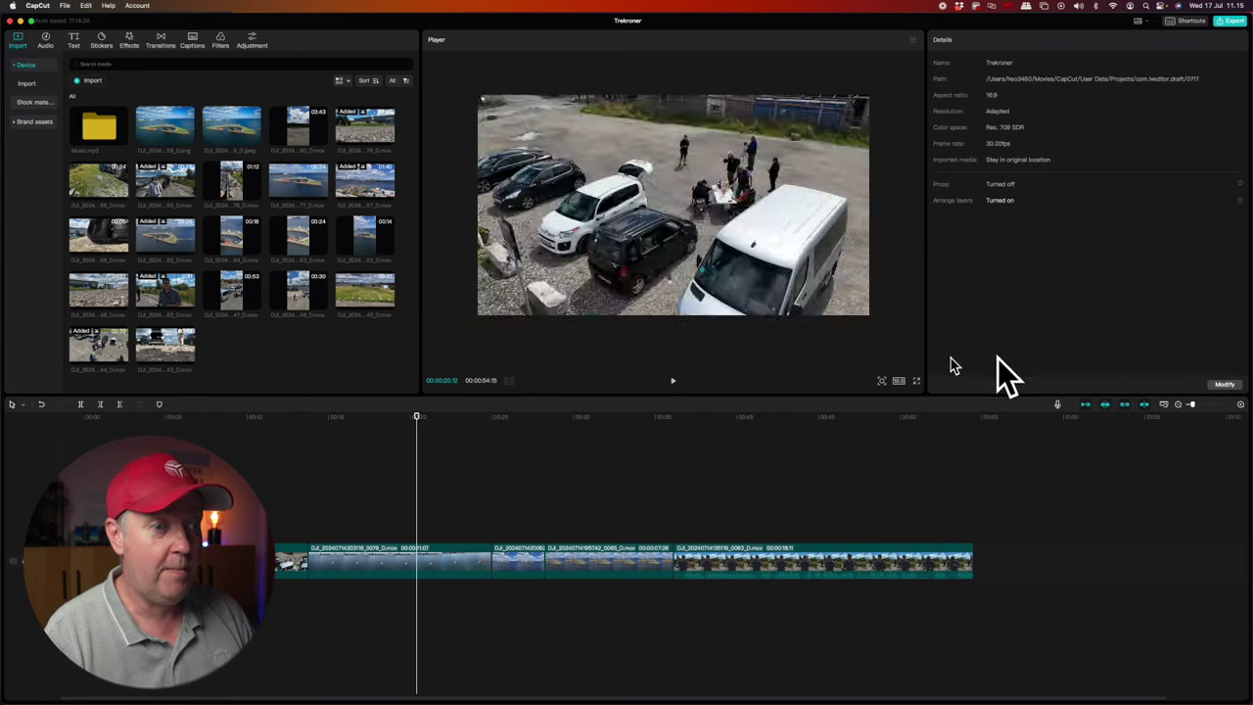
left_click(1224, 386)
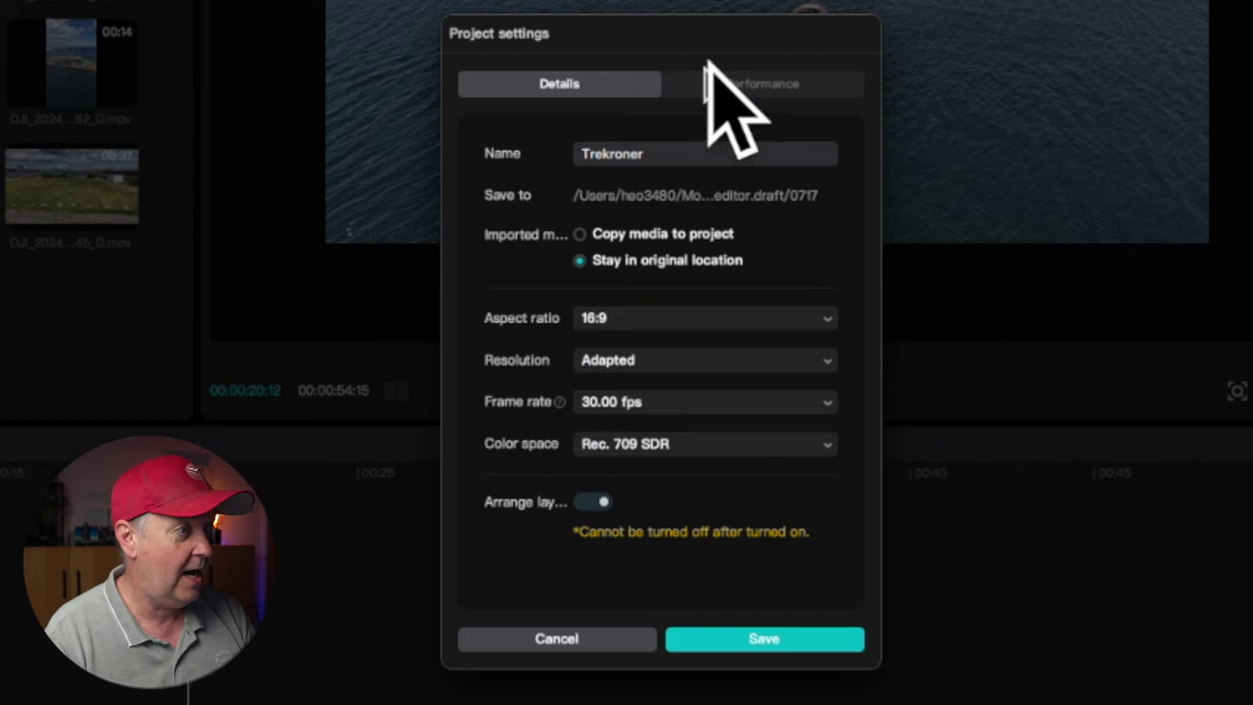
- Enable 720P proxy media in the Performance settings and save the project settings
left_click(735, 83)
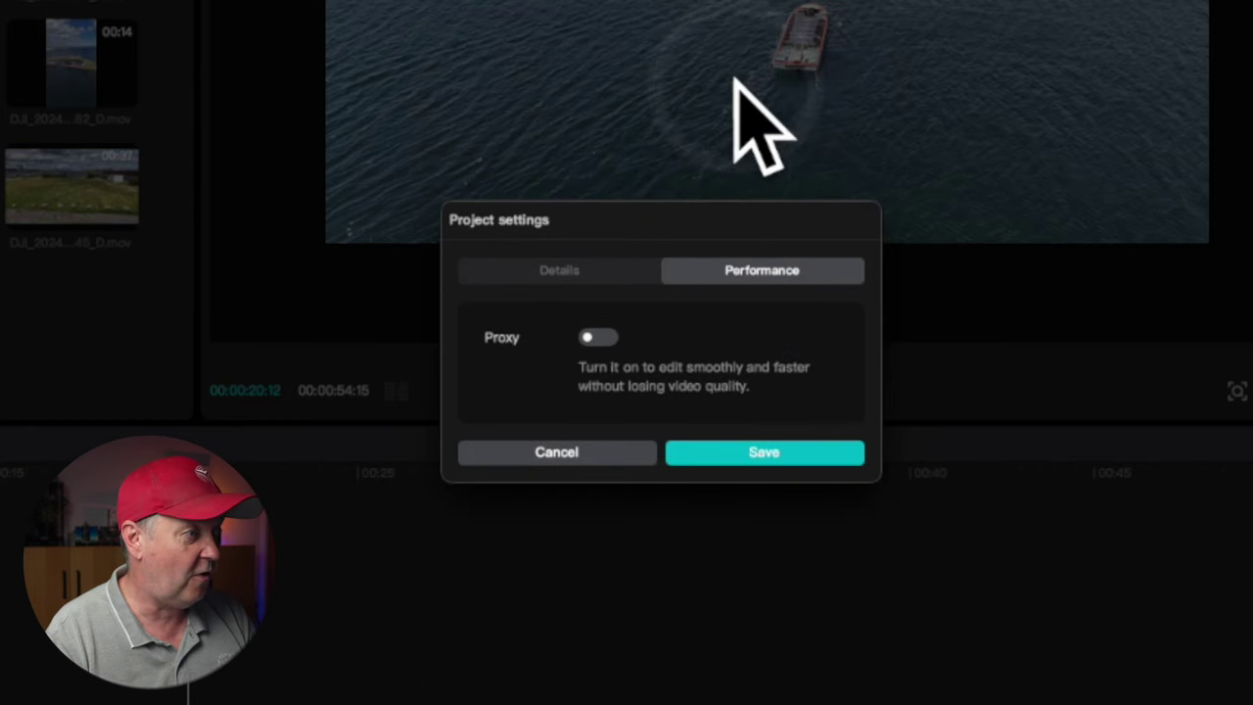
left_click(607, 336)
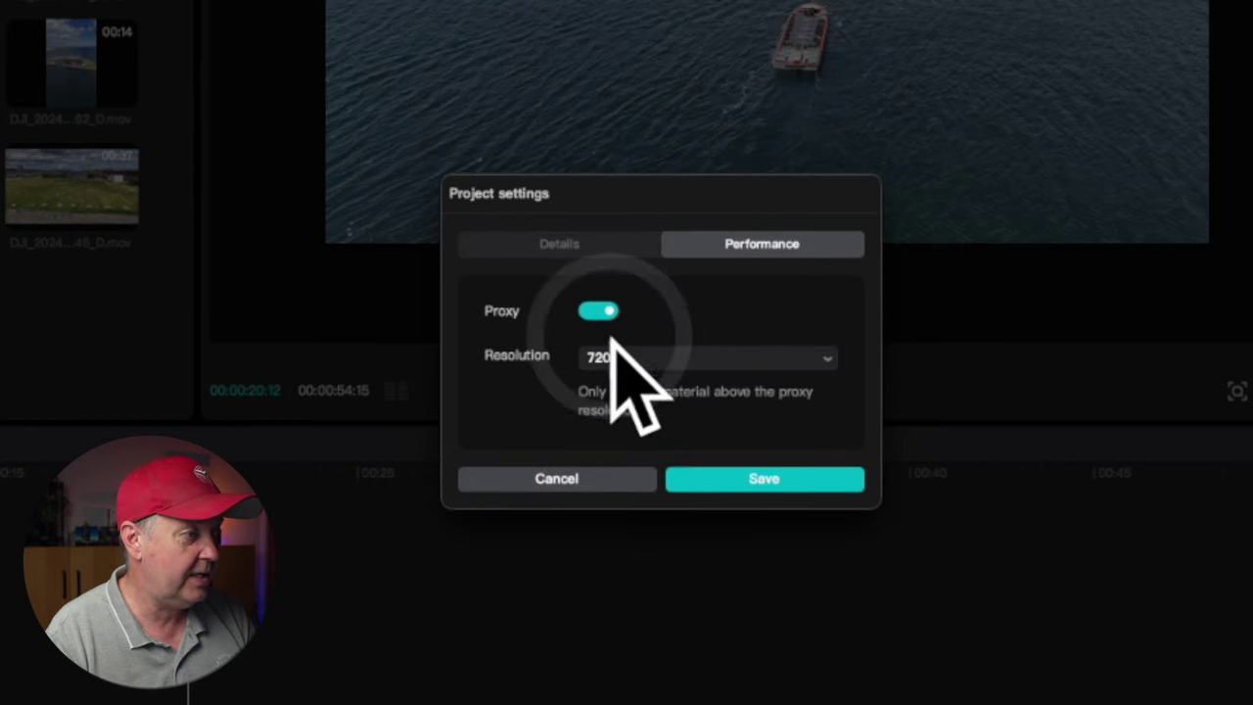
left_click(759, 479)
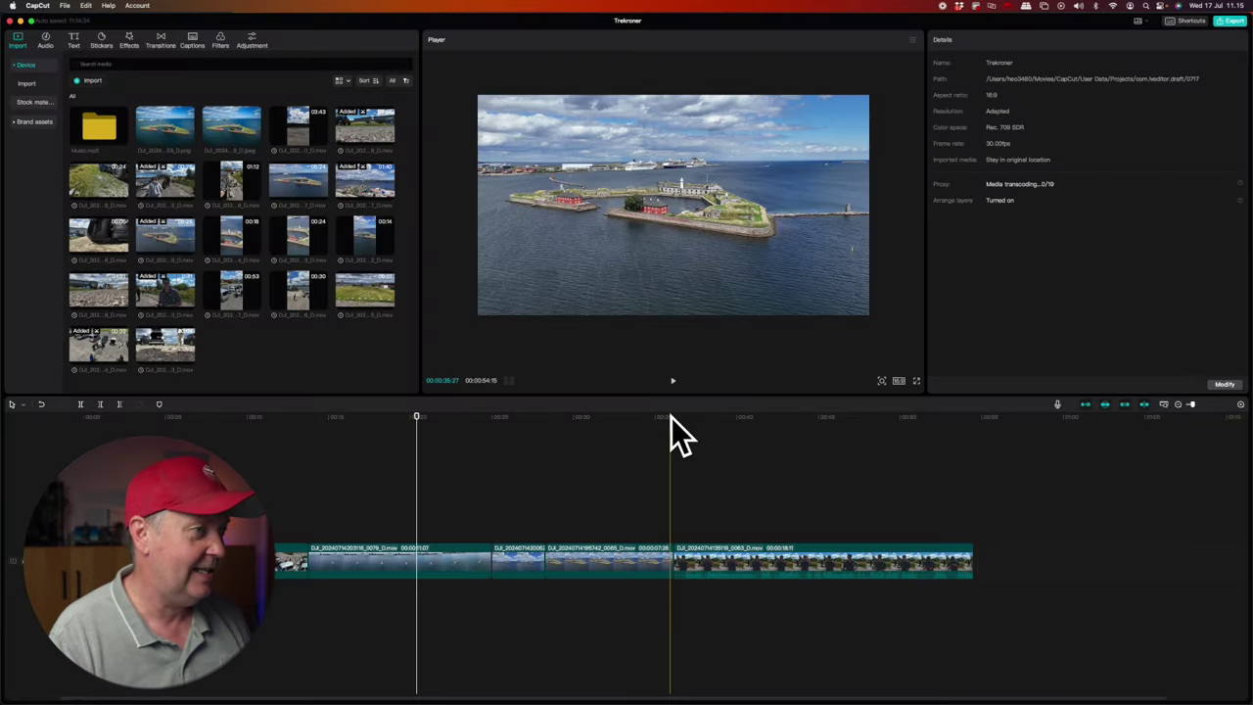